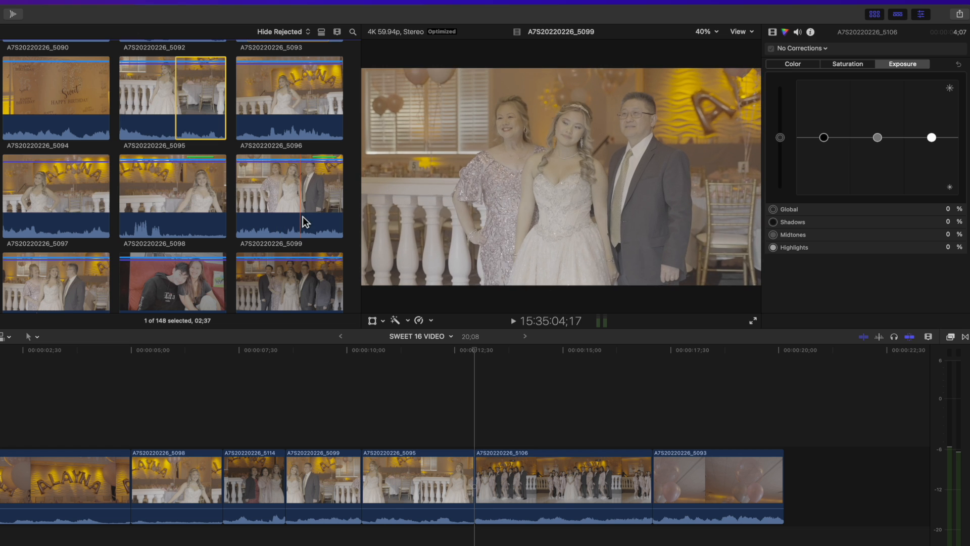
scroll(278, 287, "down", 2)
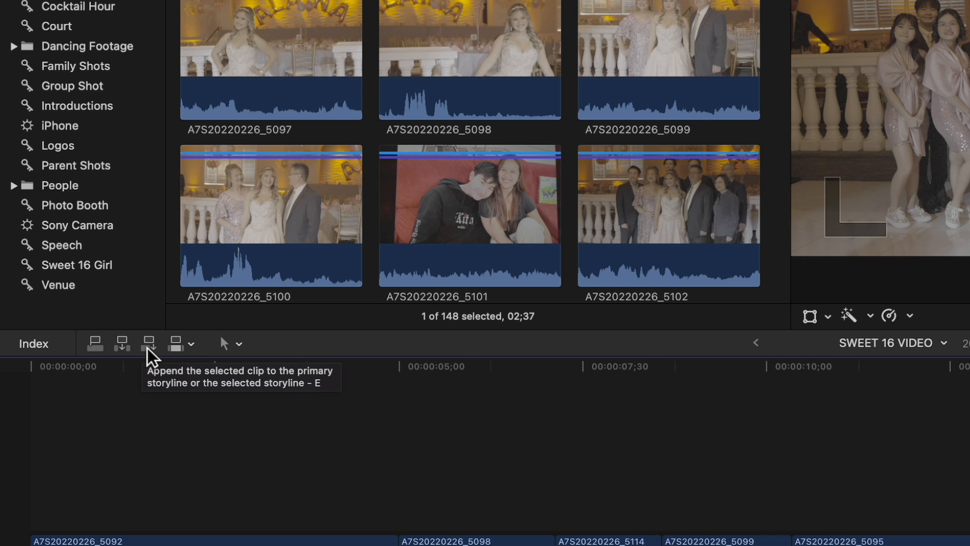
left_click(192, 344)
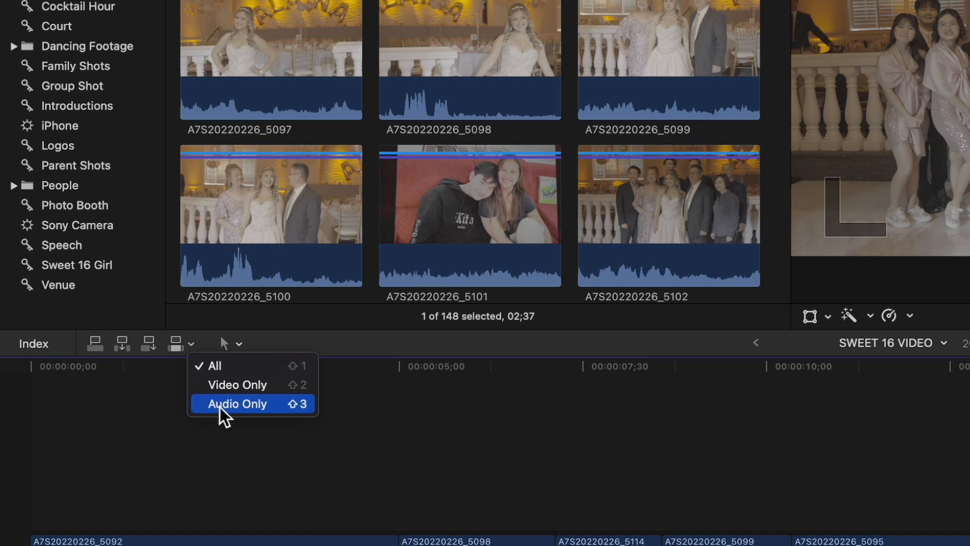
left_click(417, 483)
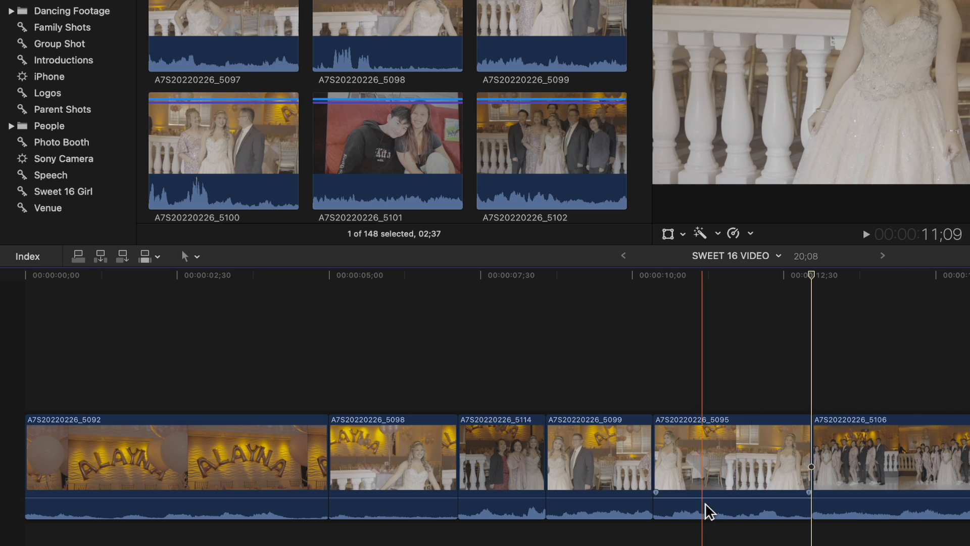
scroll(538, 523, "left", 1)
scroll(540, 527, "right", 5)
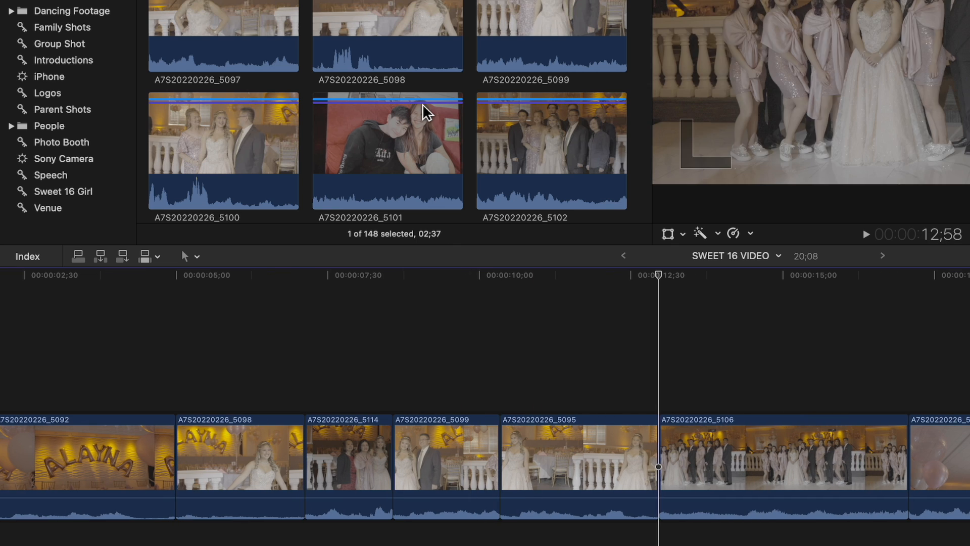
Select a range of about 1;58 in browser clip A7S20220226_5104 and mark it as a favorite
scroll(427, 111, "down", 3)
scroll(427, 112, "down", 2)
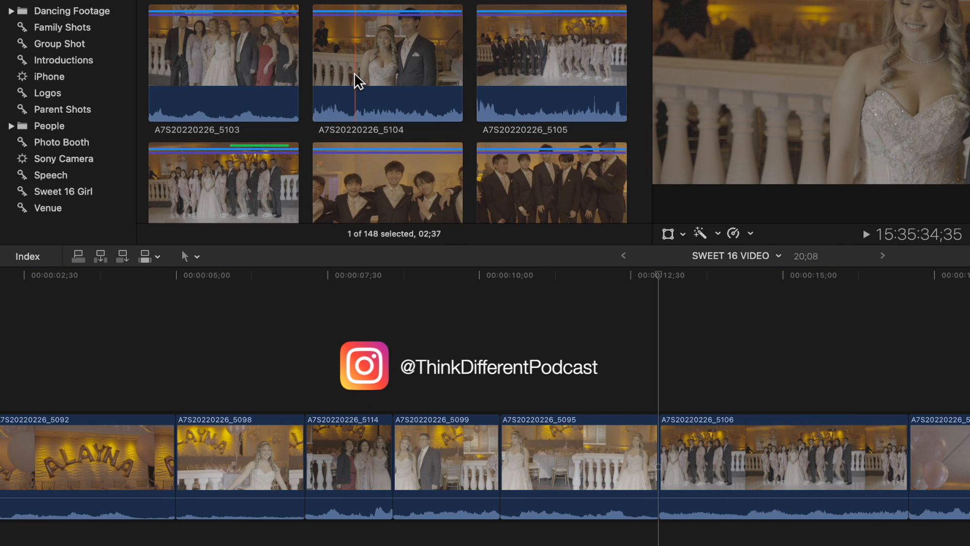
left_click(357, 79)
key("space")
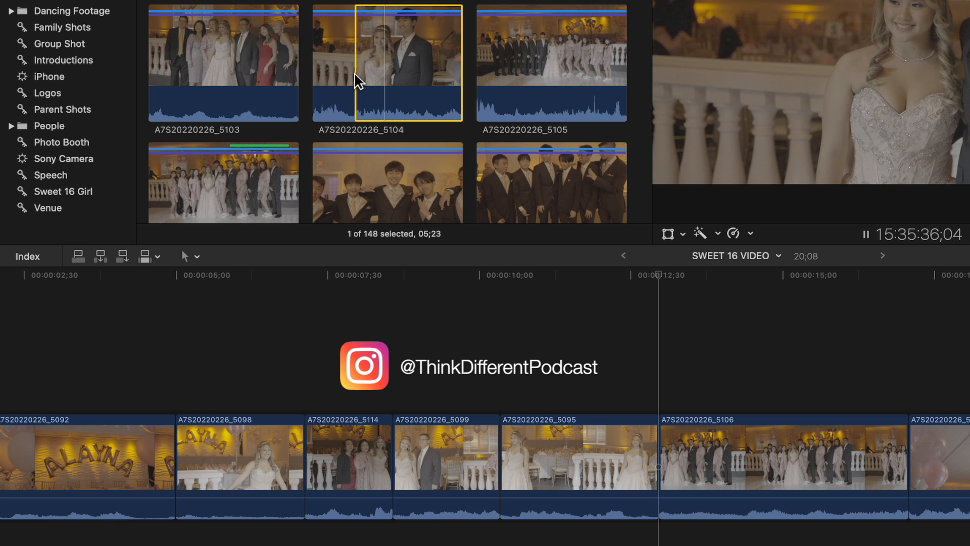
key("o")
key("space")
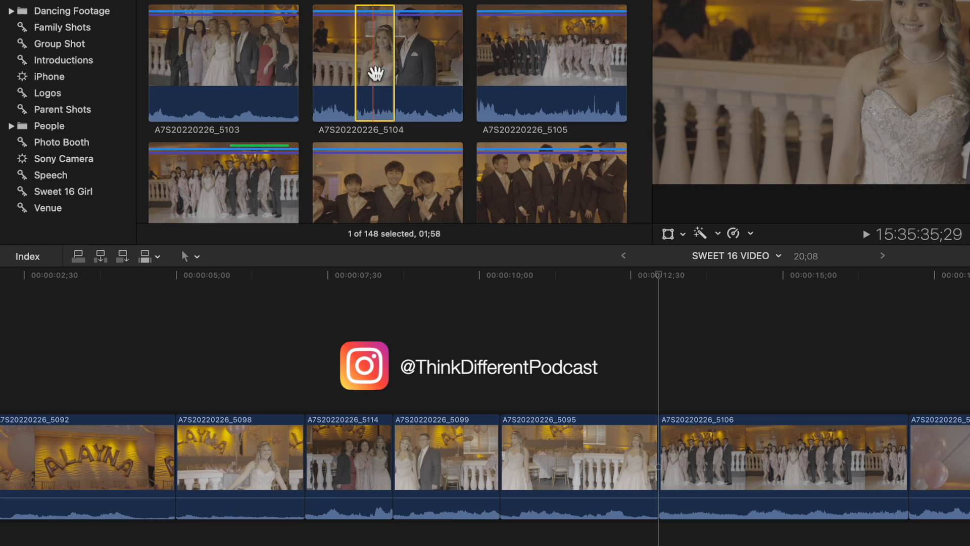
key("f")
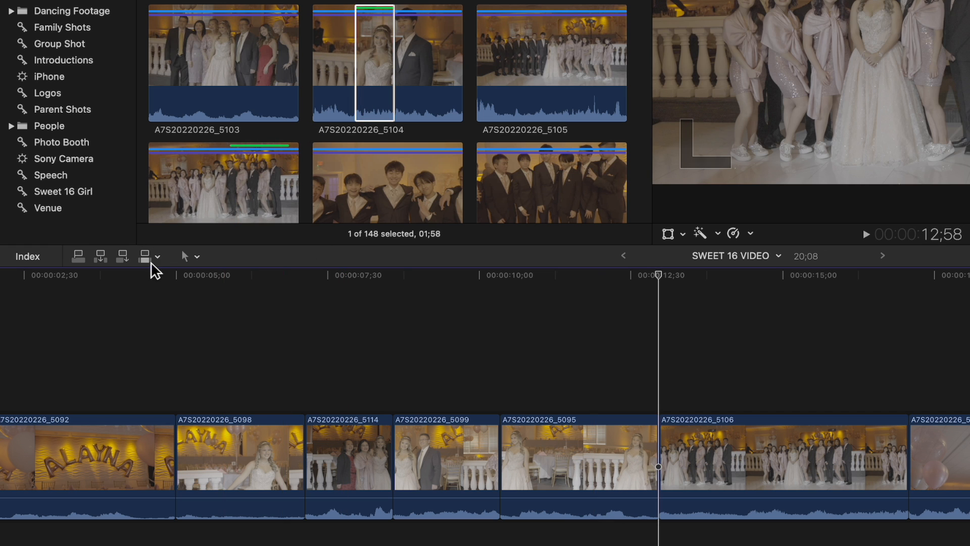
Append only the video of the selected A7S20220226_5104 range to the storyline, then inspect it and the A7S20220226_5093 timeline clip
left_click(159, 258)
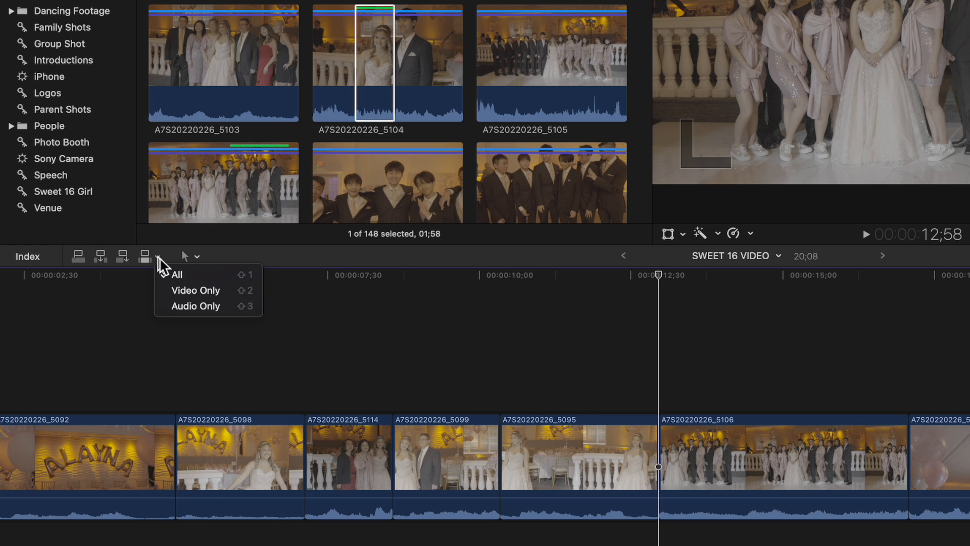
left_click(193, 291)
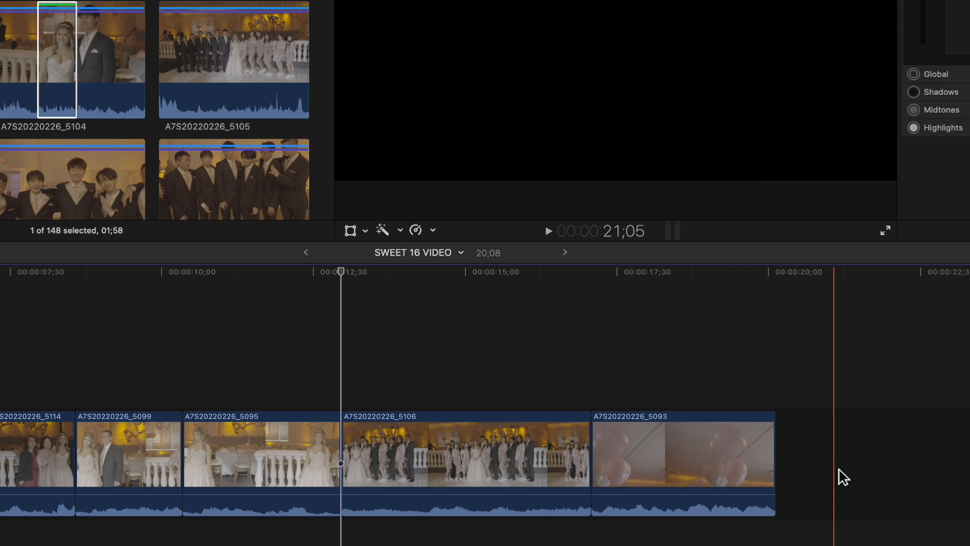
key("e")
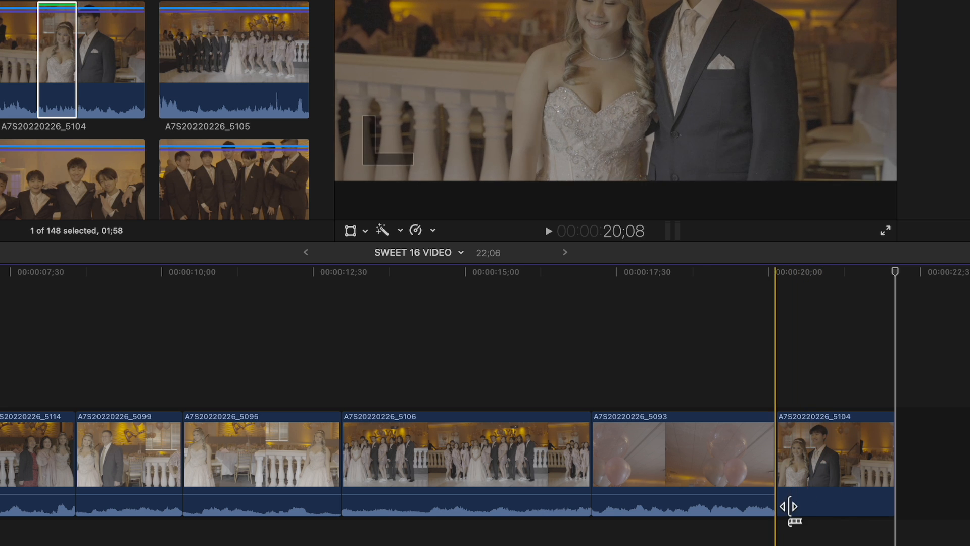
left_click(823, 507)
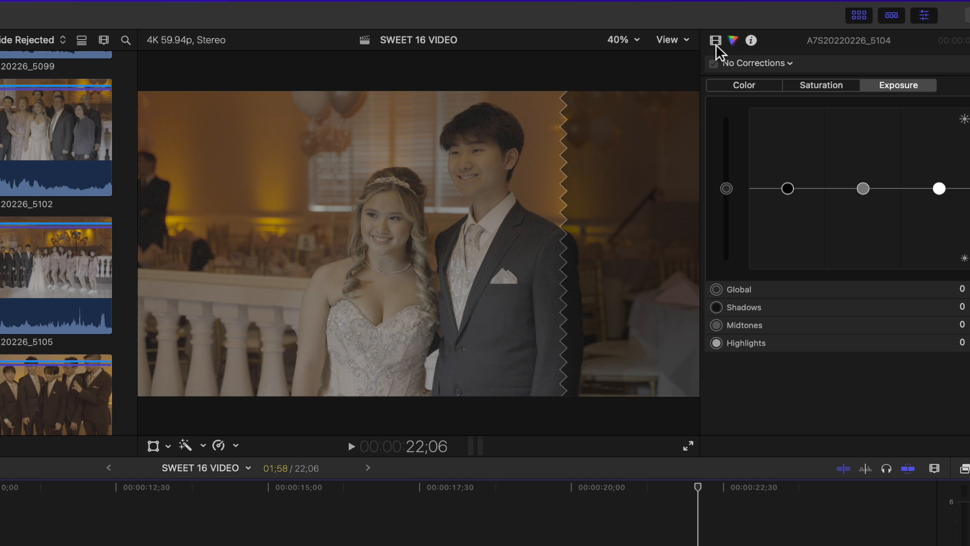
left_click(498, 544)
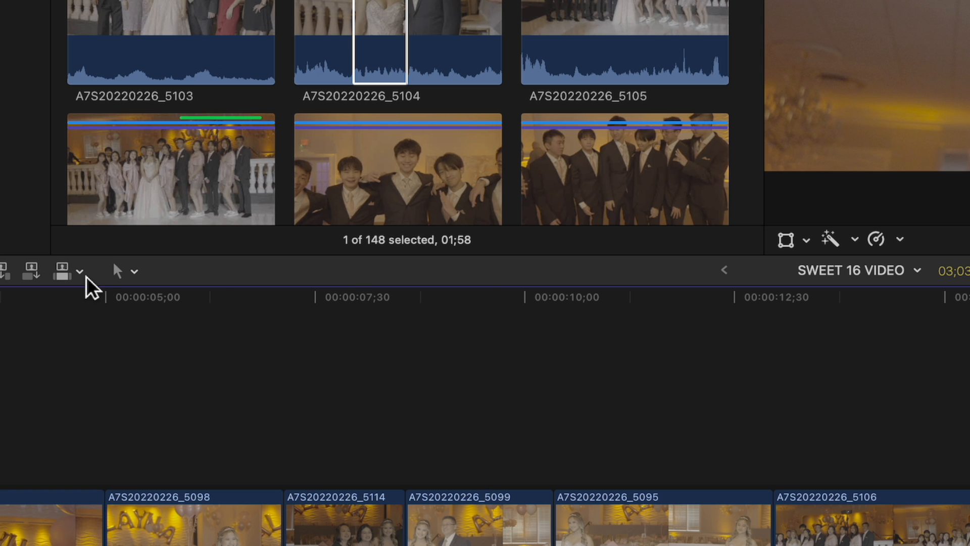
Append the A7S20220226_5104 range to the end of the storyline with both video and audio
left_click(80, 273)
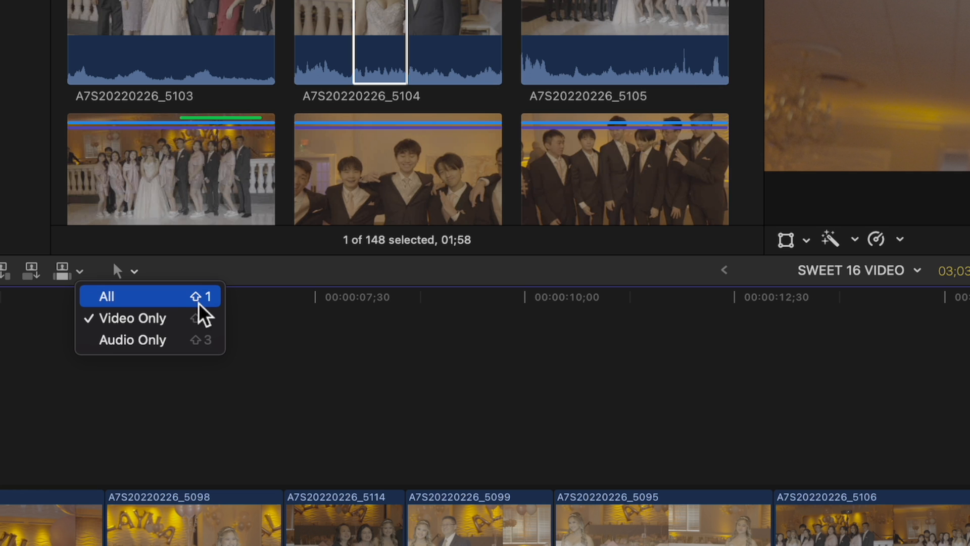
left_click(373, 31)
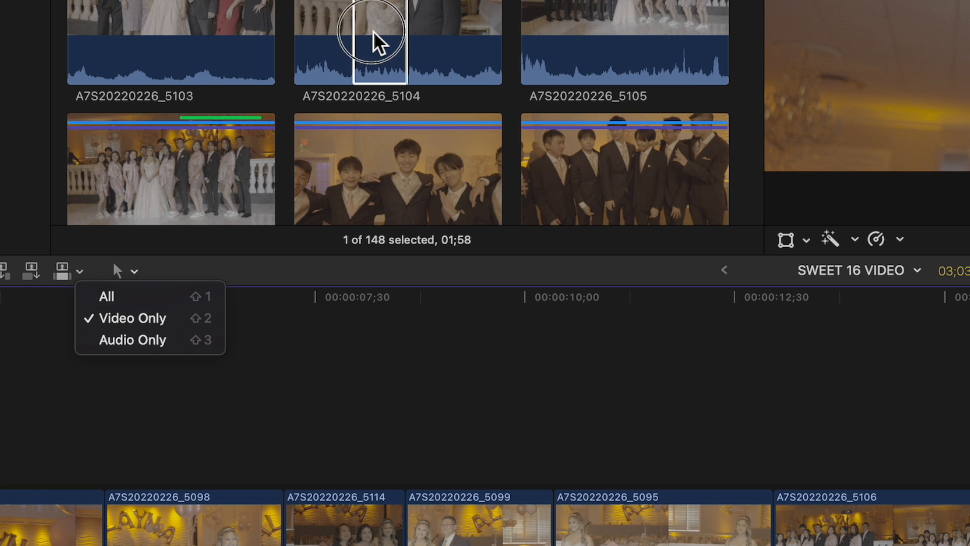
left_click(370, 31)
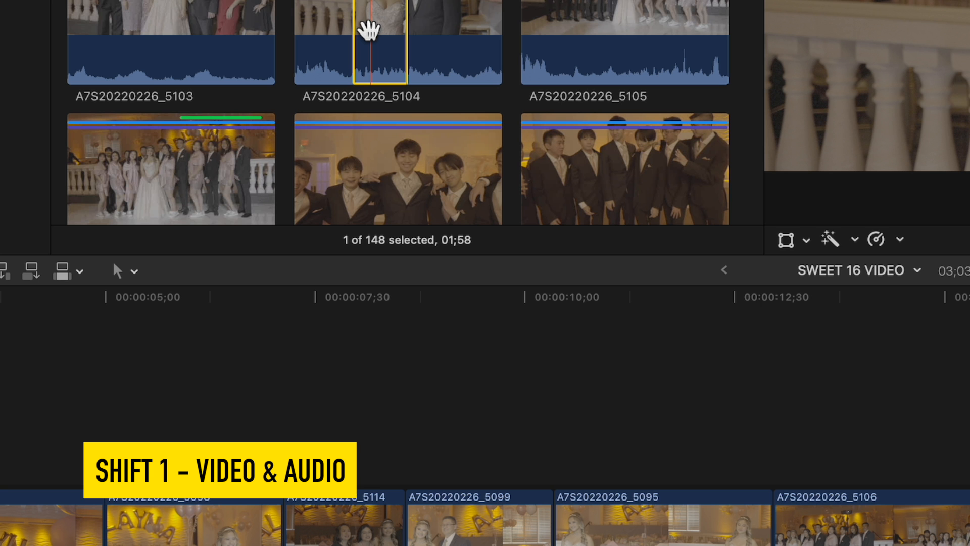
key("e")
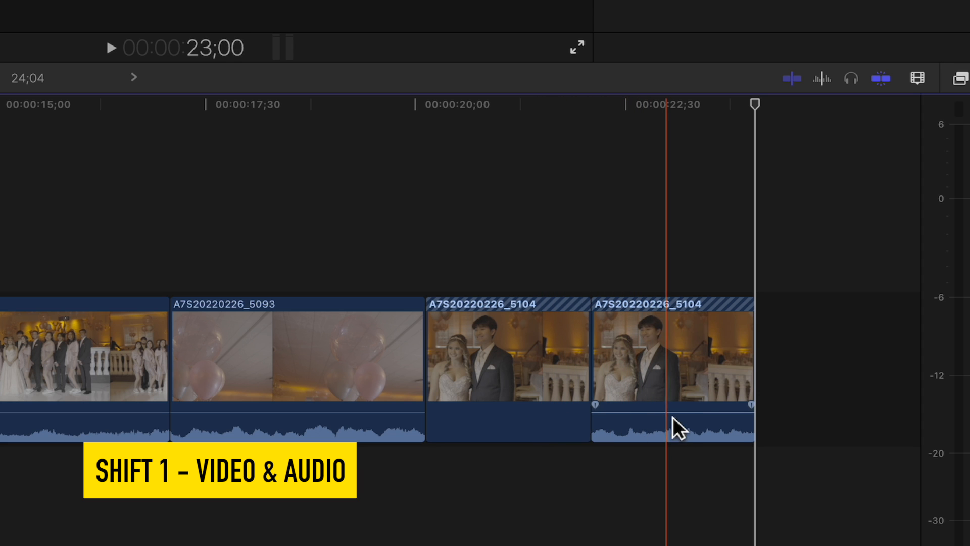
Delete both A7S20220226_5104 clips from the end of the storyline
left_click(675, 387)
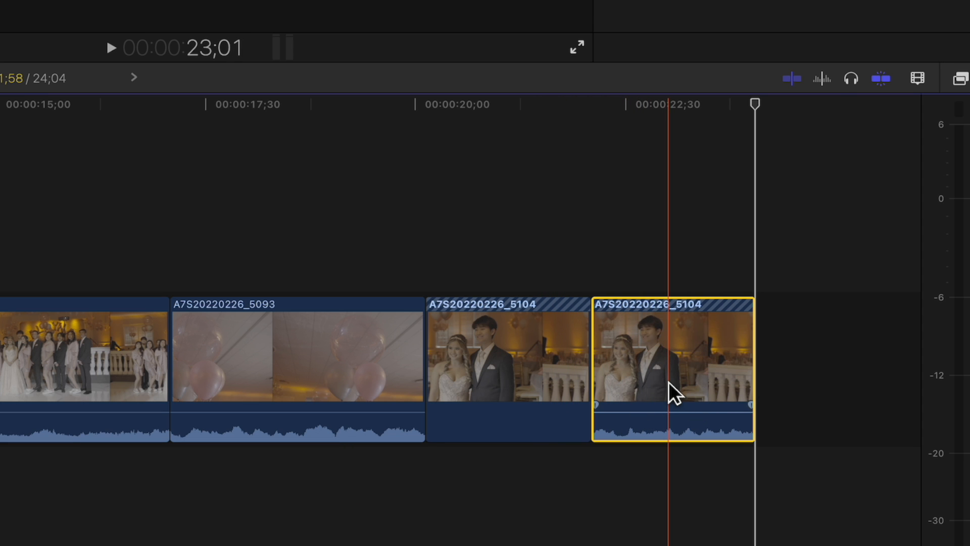
key("Delete")
left_click(535, 382)
key("Delete")
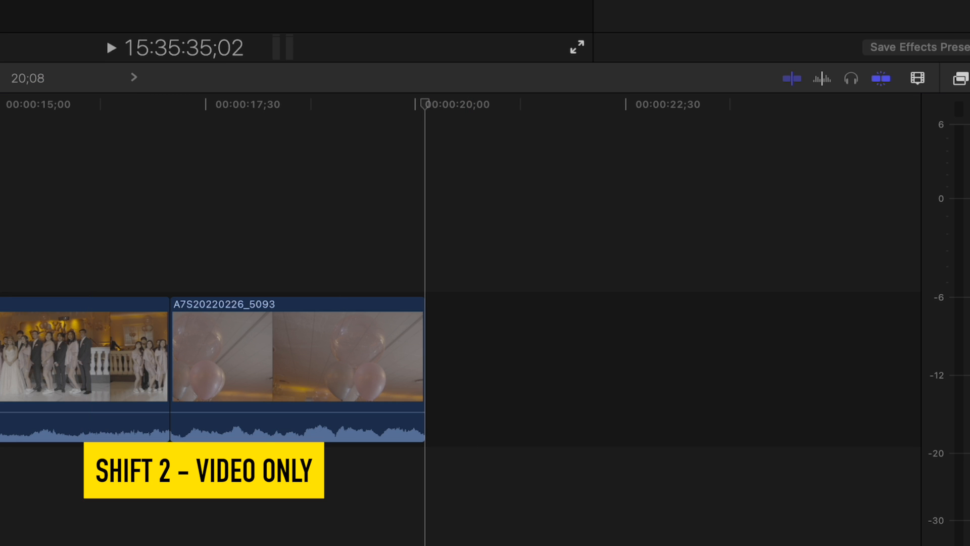
Append the A7S20220226_5104 range again as video only, and delete that clip from the storyline
key("e")
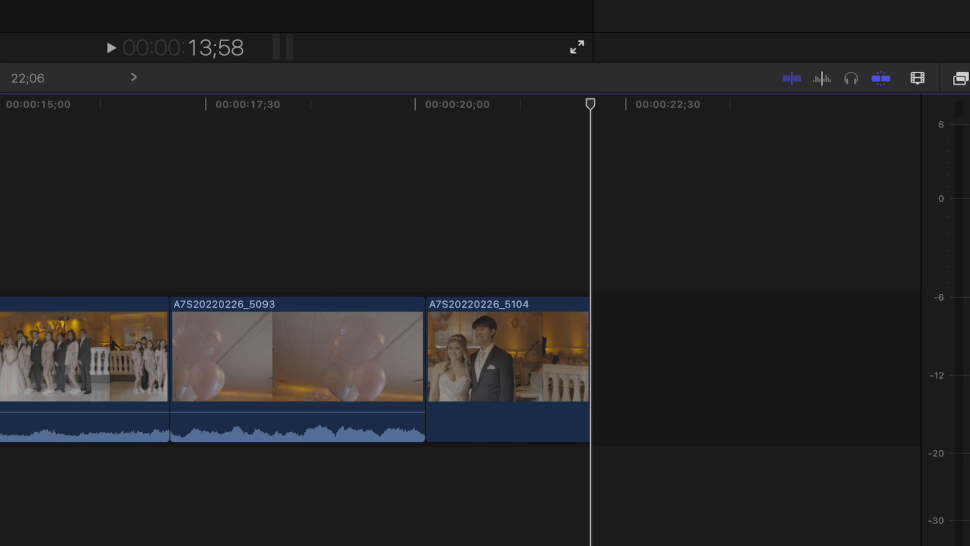
left_click(508, 391)
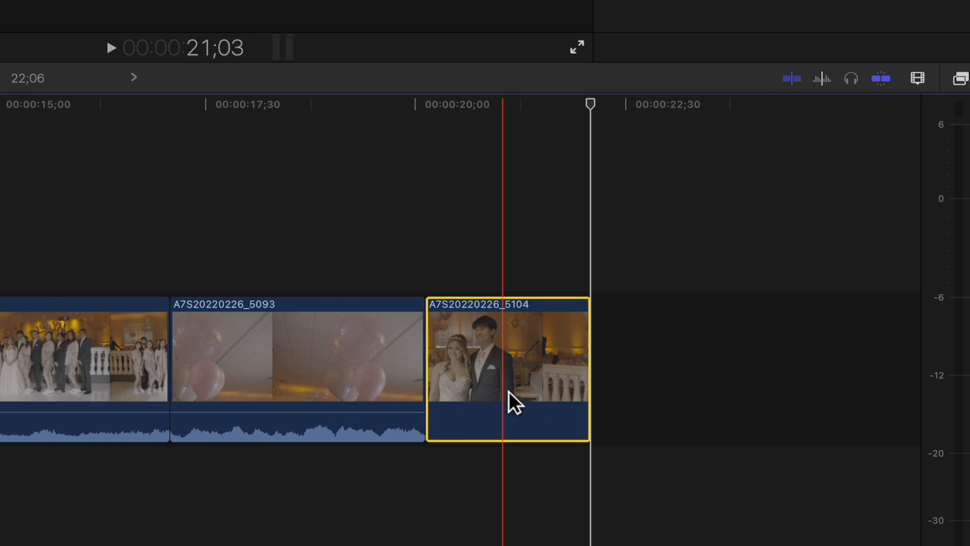
key("Delete")
Switch the source media for timeline edits to Audio Only and then to Video Only
key("shift+3")
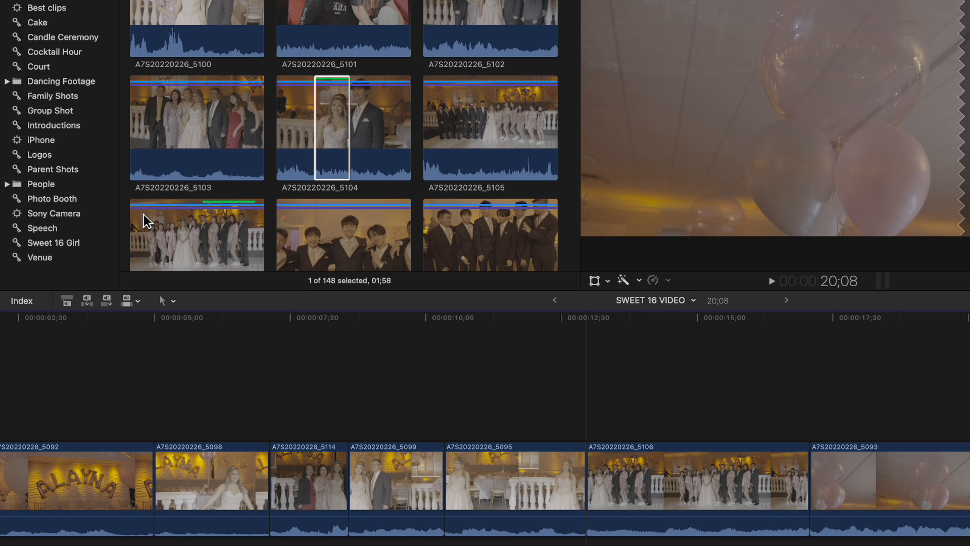
left_click(138, 301)
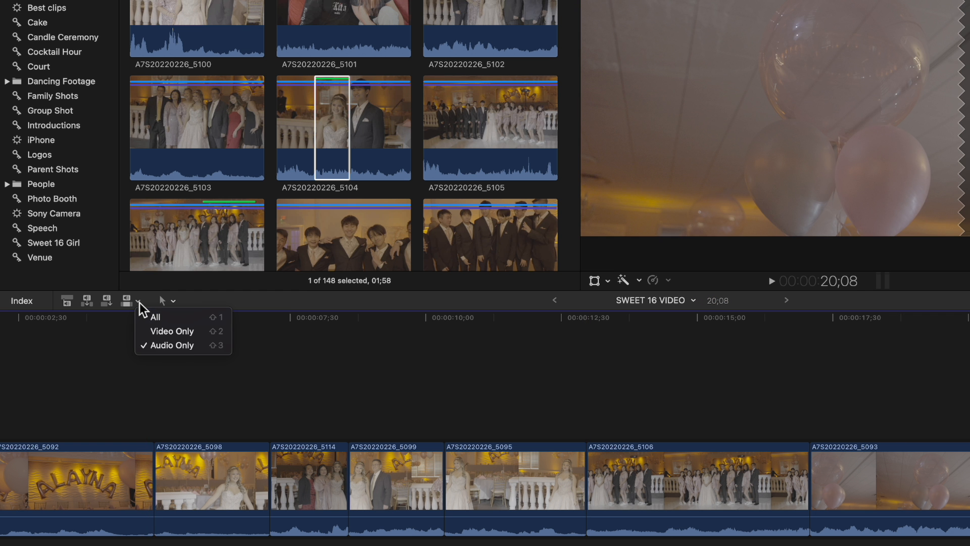
left_click(169, 331)
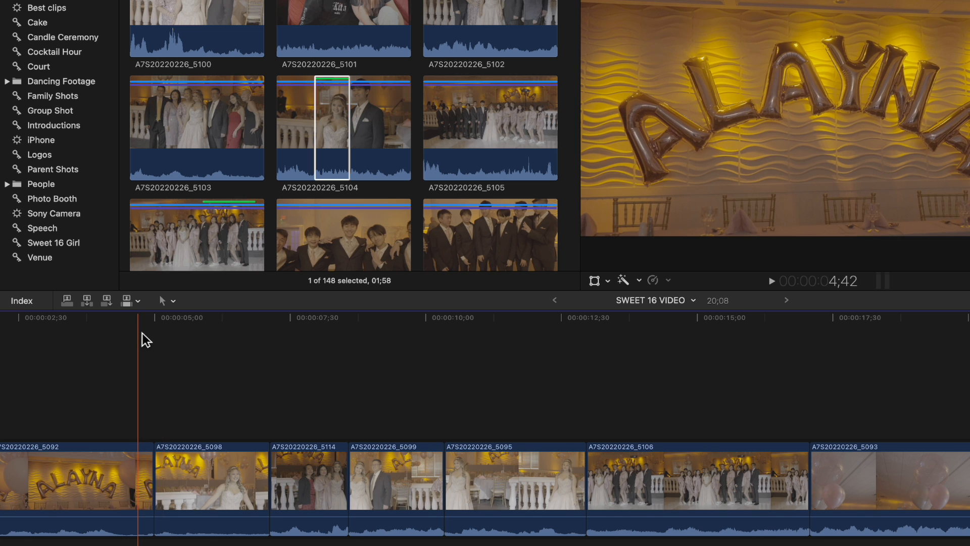
Select all seven clips in the storyline, lower their audio volume to silence, and play the result
scroll(143, 338, "left", 5)
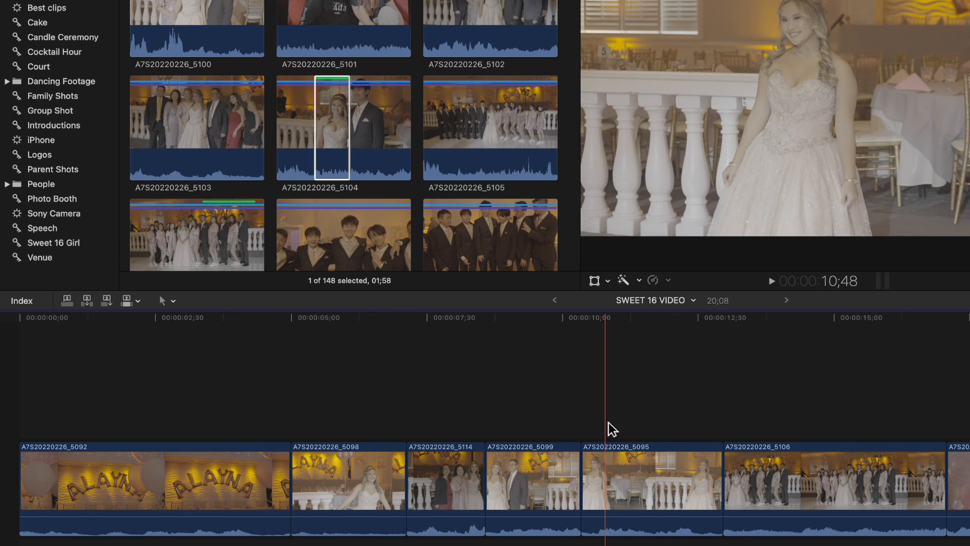
left_click_drag(966, 413, 108, 502)
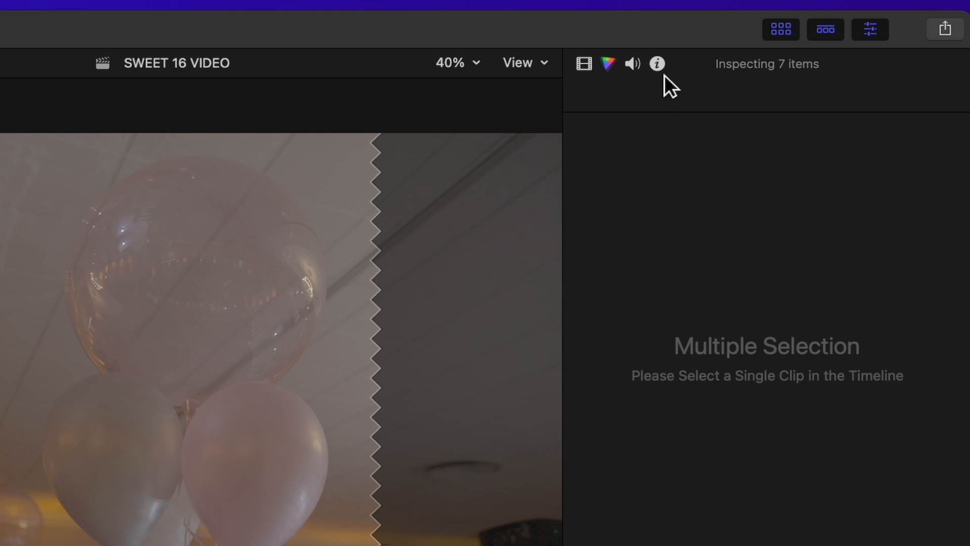
left_click(658, 65)
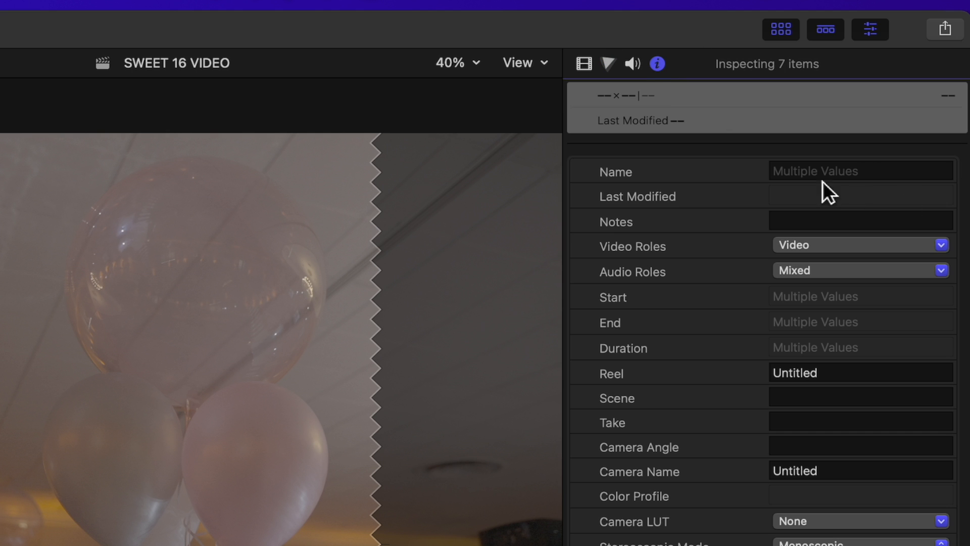
left_click(635, 65)
left_click_drag(746, 97, 577, 99)
key("space")
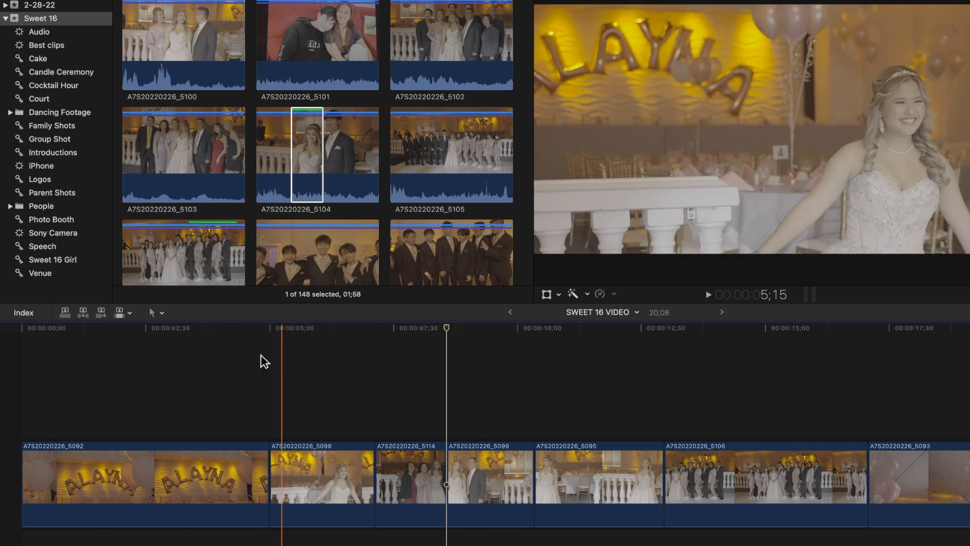
Select the track "[Instrumental] Jonas Brothers - Remember This" in the Audio smart collection of the Sweet 16 event
scroll(331, 192, "up", 5)
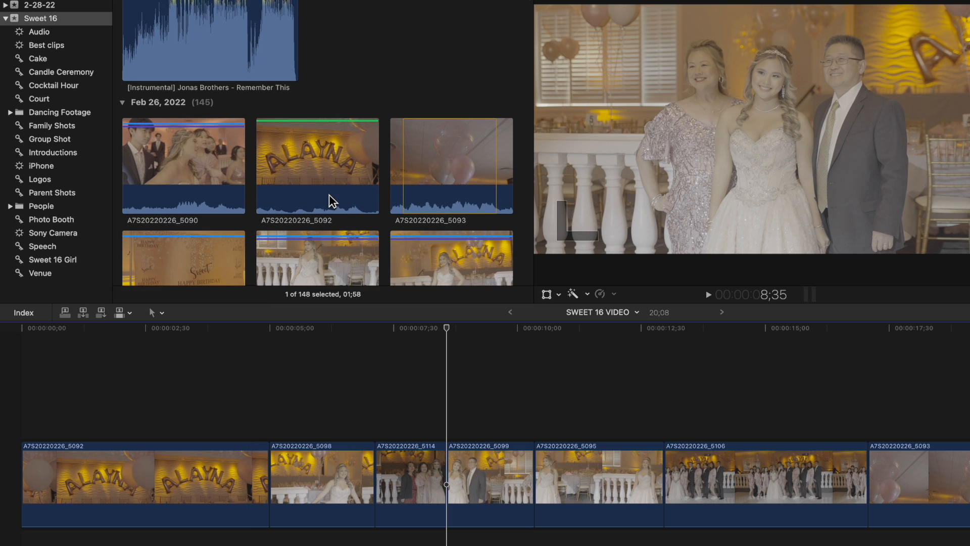
scroll(329, 195, "down", 5)
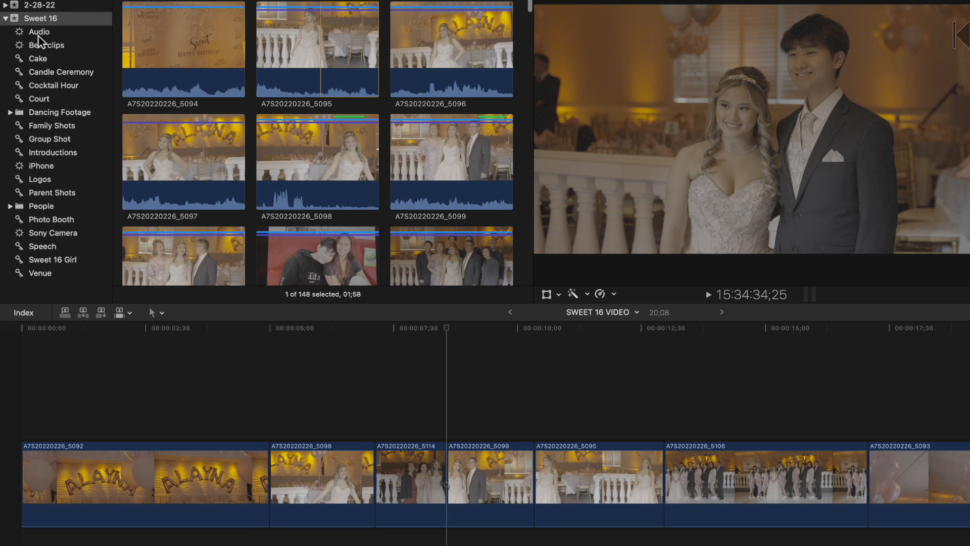
left_click(40, 34)
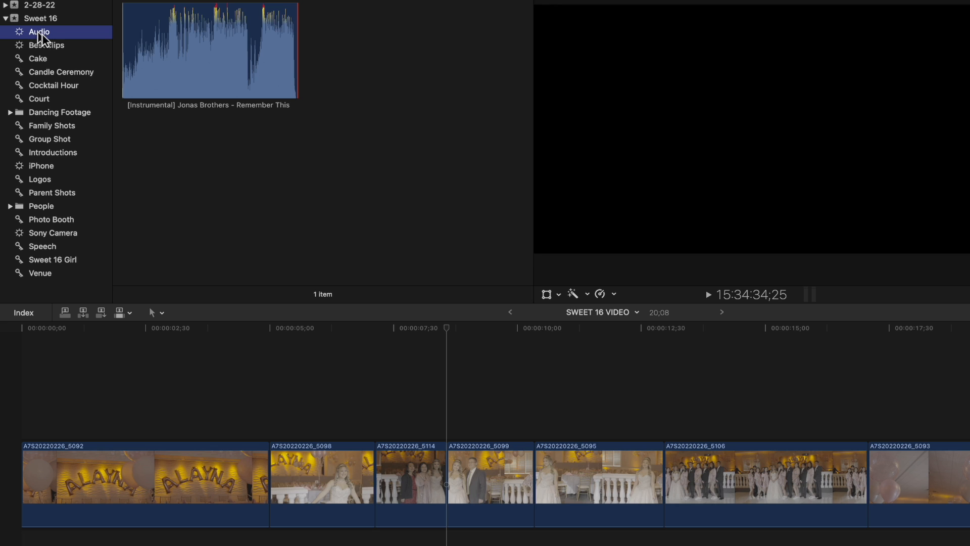
left_click(258, 77)
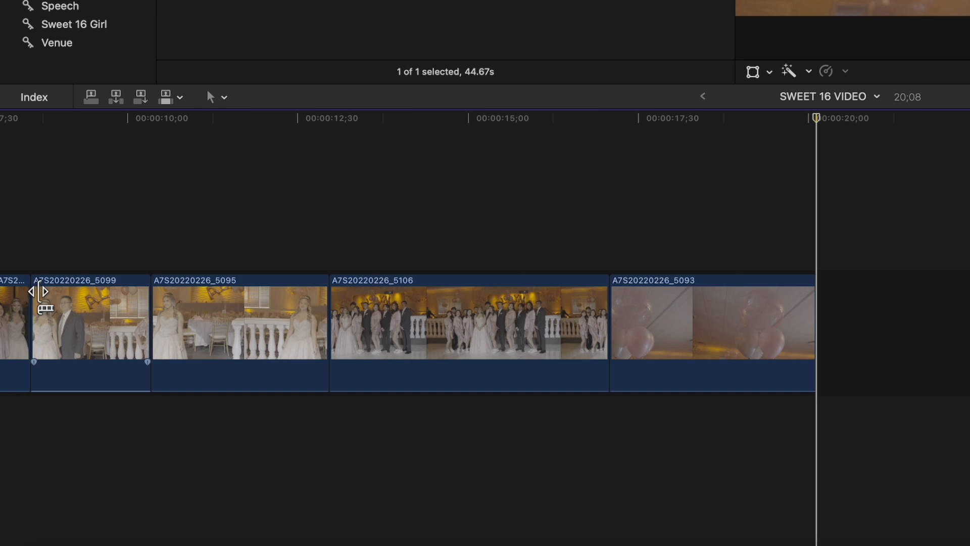
Undo placing the music track in the primary storyline and connect it beneath the clips from the start of the timeline
key("Home")
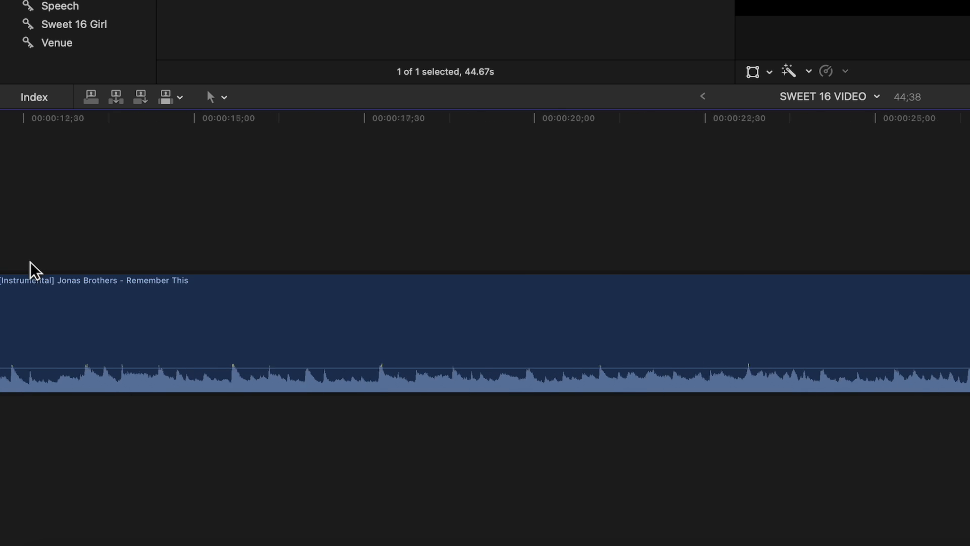
key("super+z")
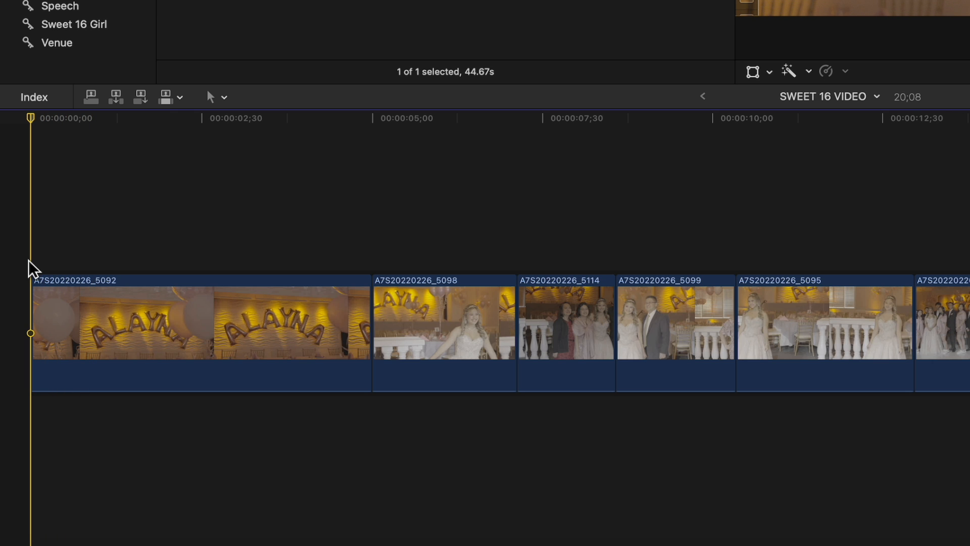
key("End")
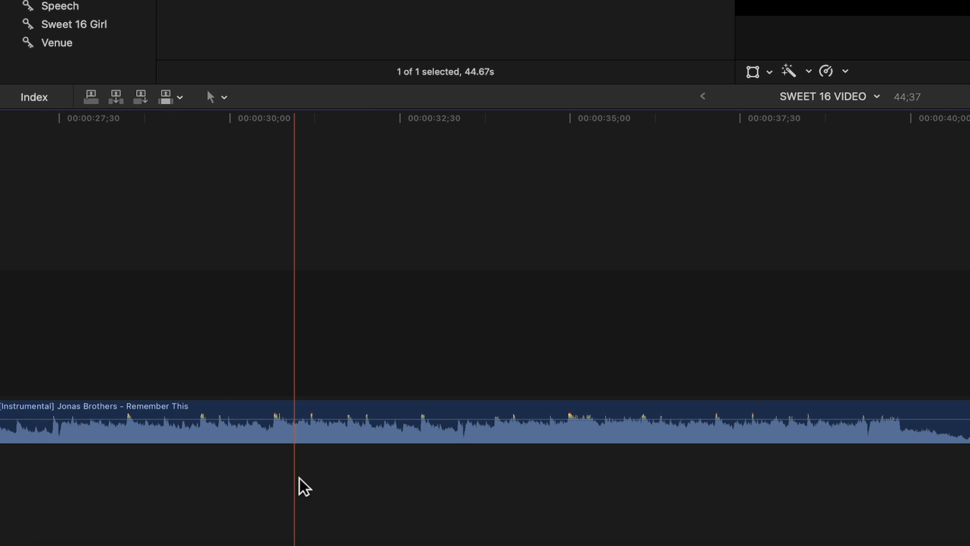
Play the edit from the start of the timeline with the computer's volume raised, checking the first cut against the music
scroll(796, 498, "left", 20)
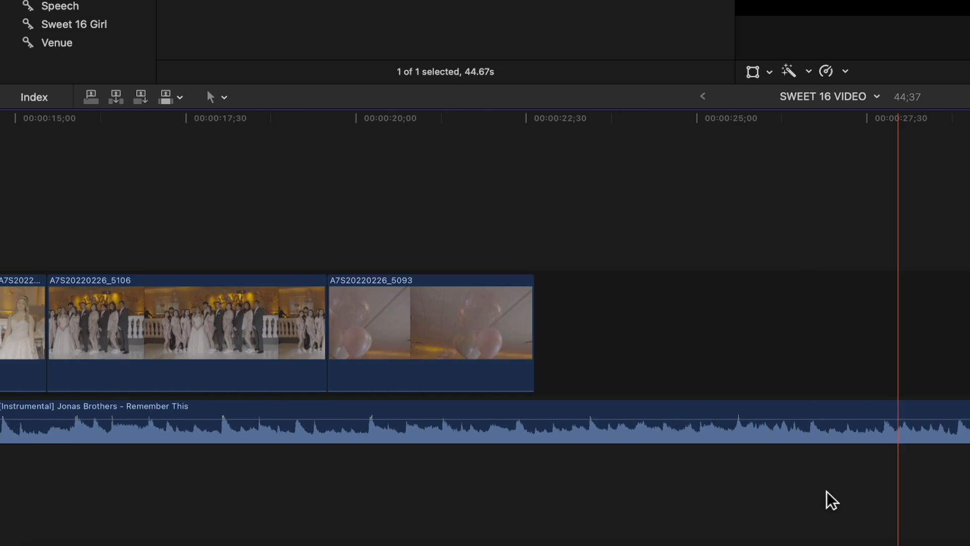
left_click(31, 447)
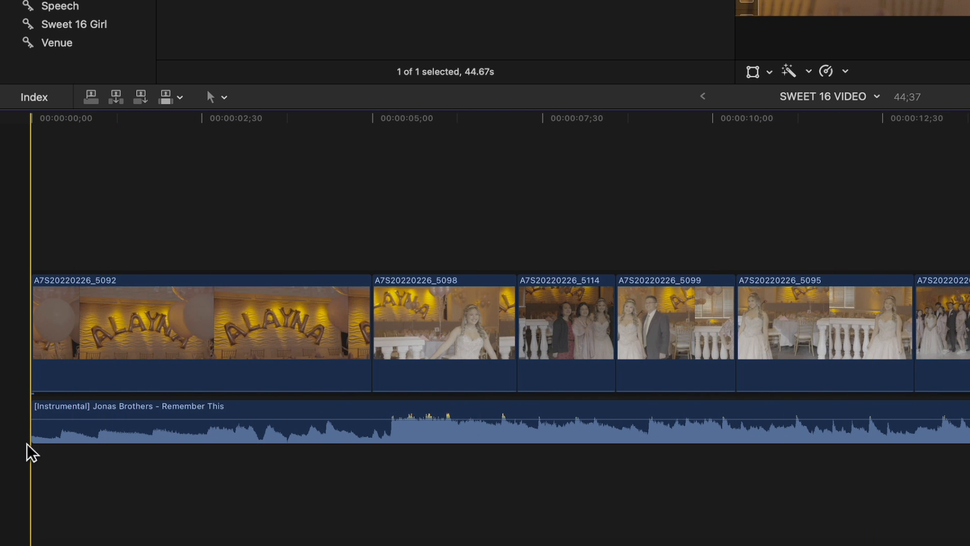
key("XF86AudioRaiseVolume")
key("XF86AudioRaiseVolume")
key("XF86AudioRaiseVolume")
key("XF86AudioRaiseVolume")
key("XF86AudioRaiseVolume")
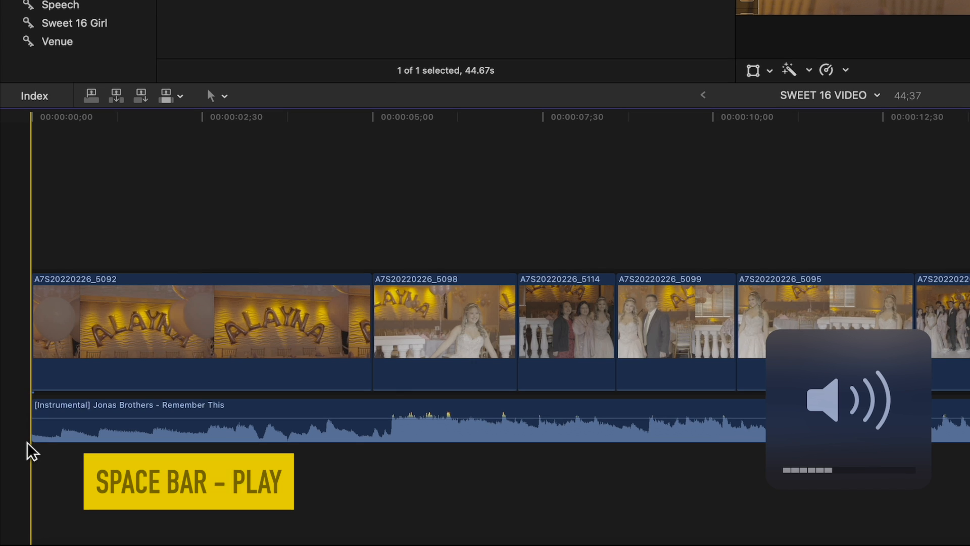
key("space")
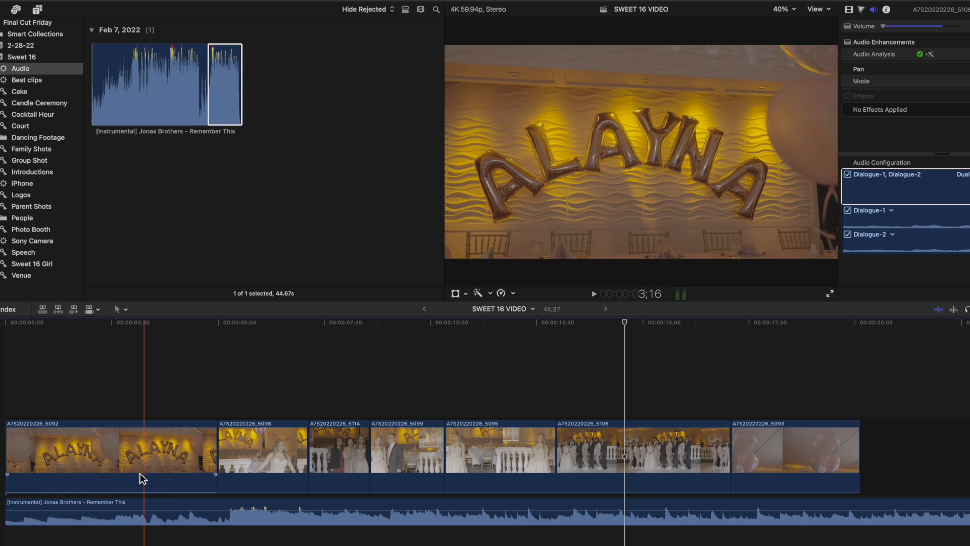
key("space")
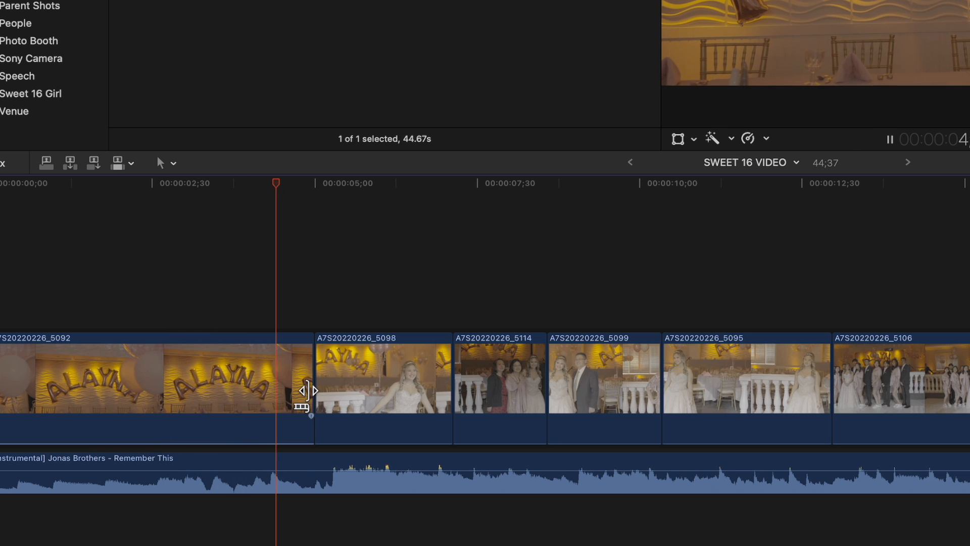
Try to extend the end of the opening clip A7S20220226_5092, and slow that clip to 50% speed
mouse_move(307, 390)
left_mouse_down()
mouse_move(318, 396)
mouse_move(297, 400)
mouse_move(326, 397)
mouse_move(289, 399)
mouse_move(347, 396)
mouse_move(311, 397)
left_mouse_up()
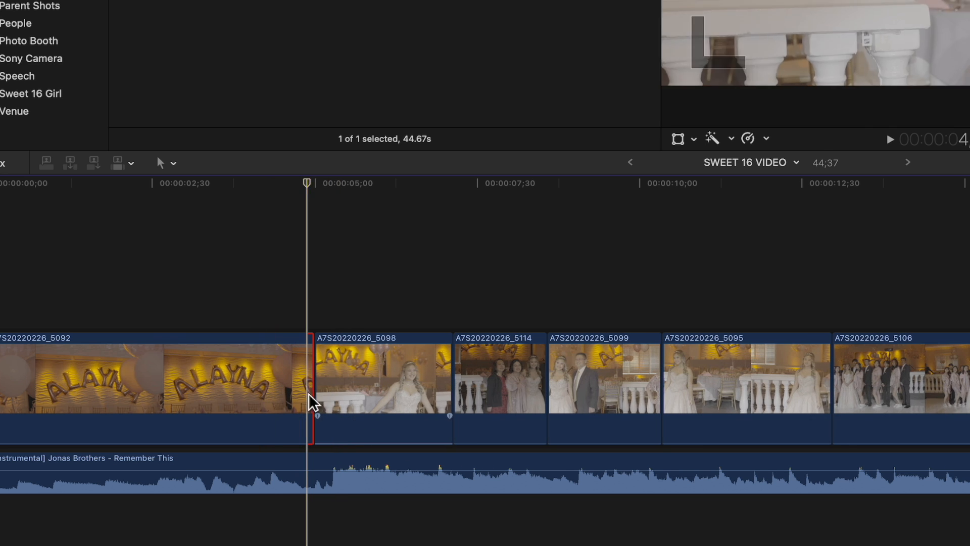
left_click(175, 385)
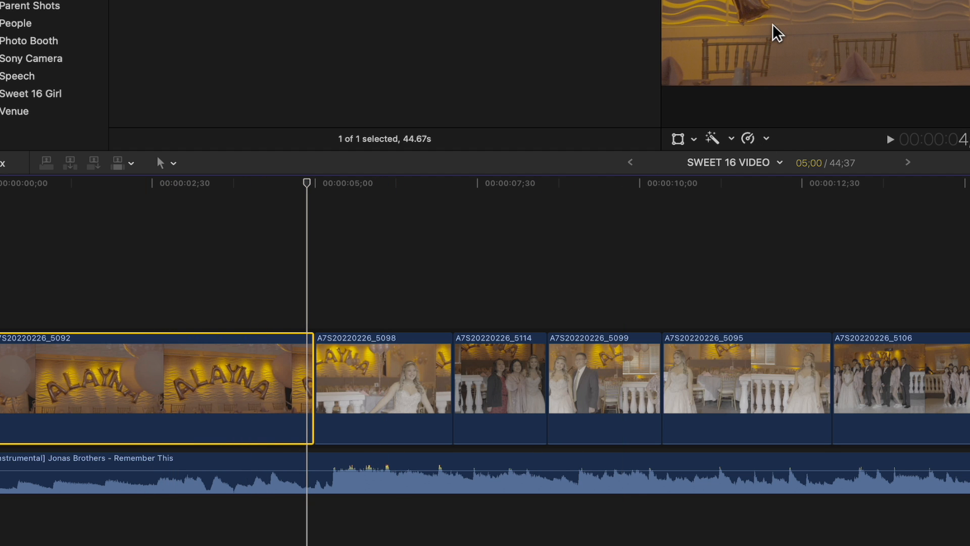
left_click(766, 142)
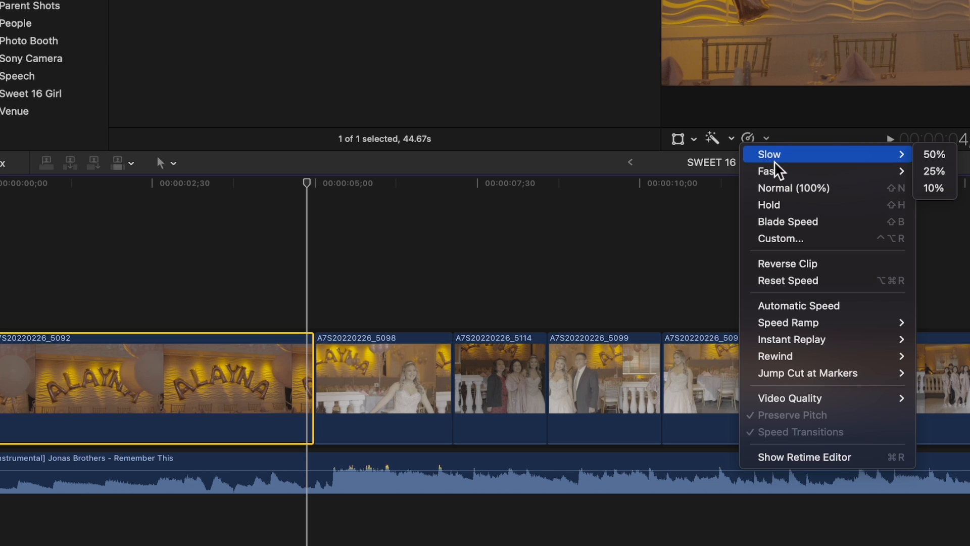
mouse_move(775, 152)
left_click(929, 154)
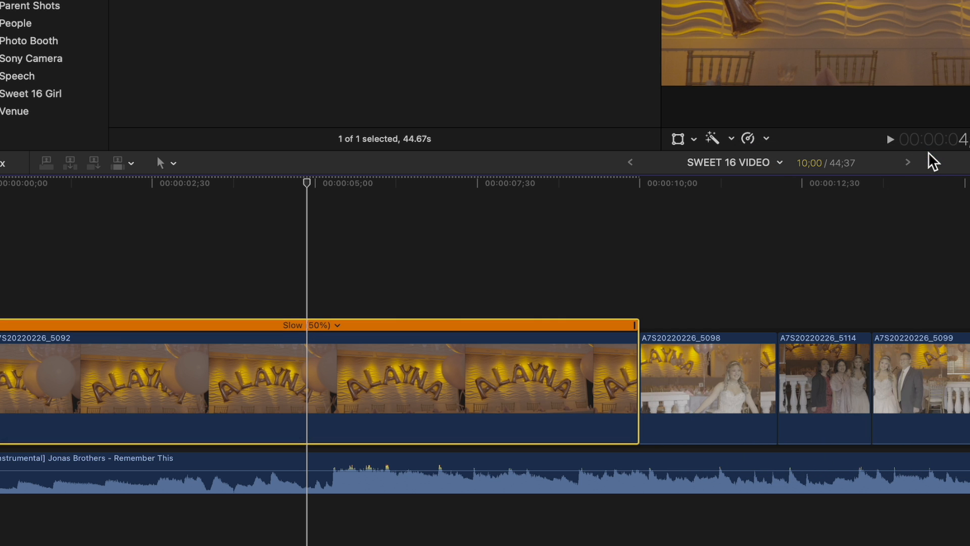
Find the beat change in the music and trim the end of the slowed opening clip to it, at about 5;17
key("space")
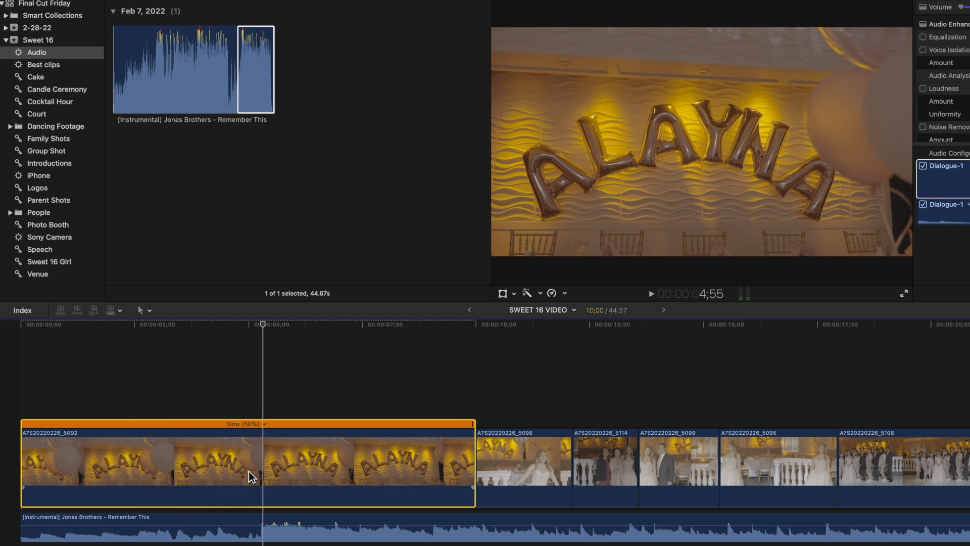
left_click_drag(476, 469, 369, 489)
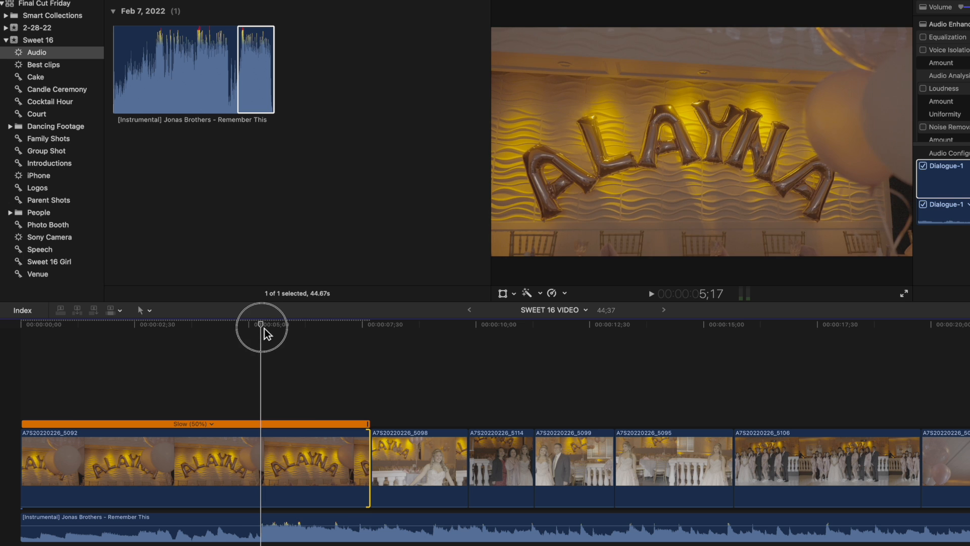
left_click_drag(368, 442, 260, 454)
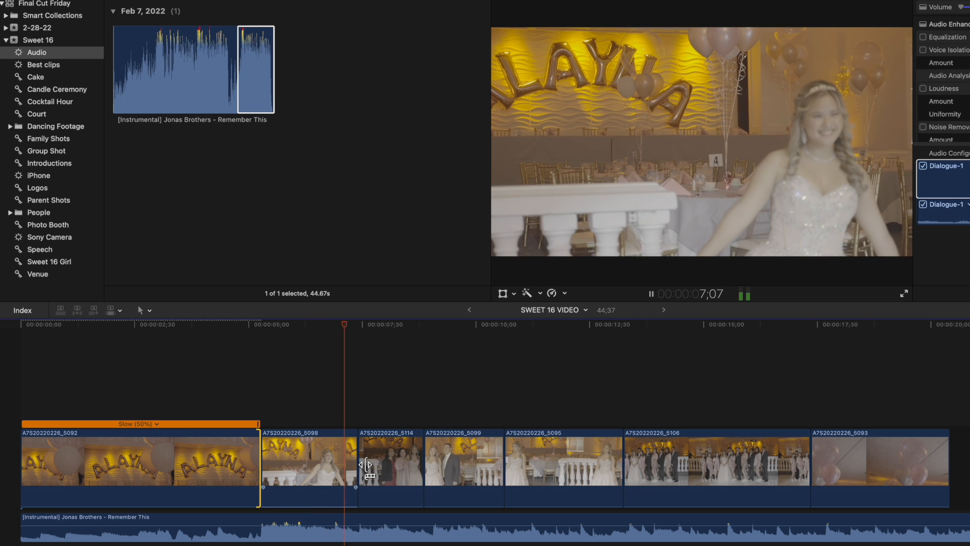
Trim the end of clip A7S20220226_5098 slightly and shorten the end of group-shot clip A7S20220226_5106 to match the music during playback
left_click_drag(357, 461, 354, 462)
key("space")
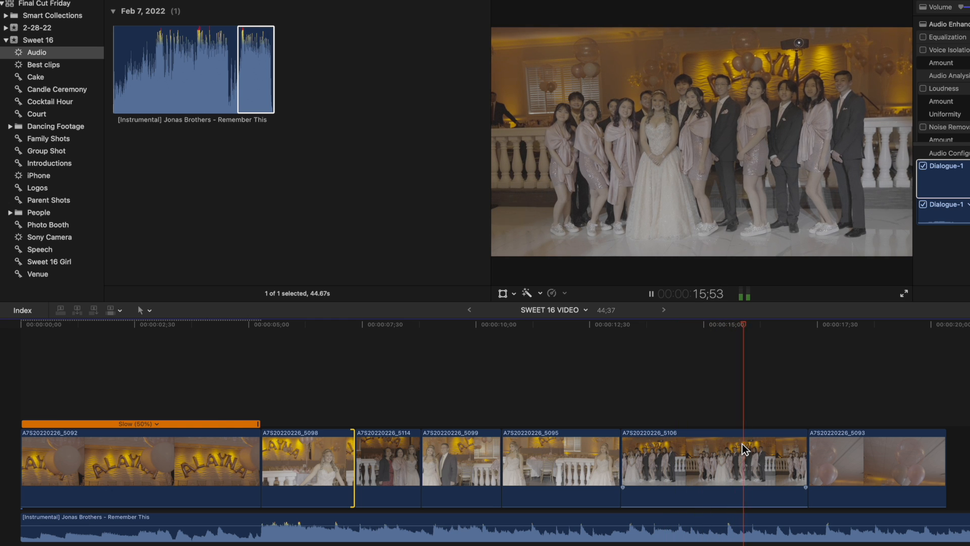
left_click_drag(807, 461, 751, 459)
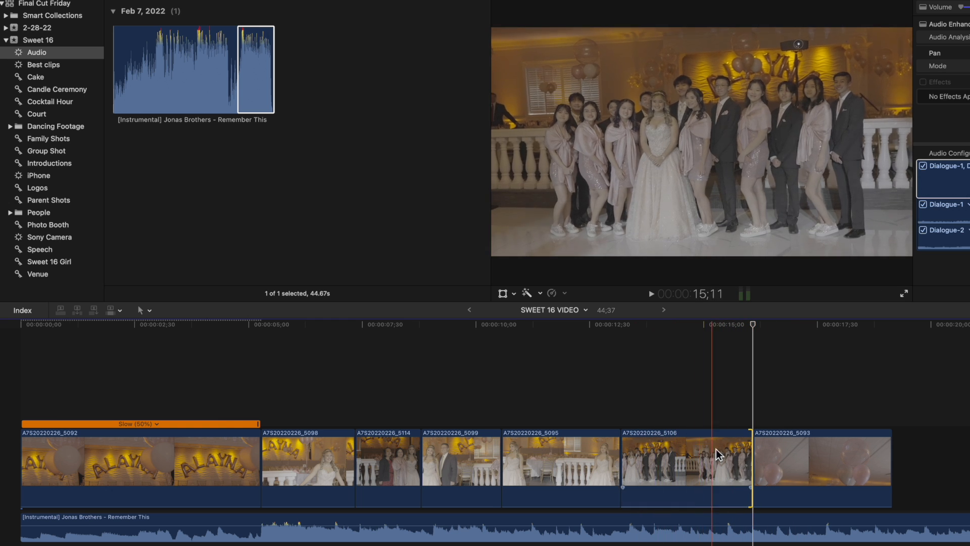